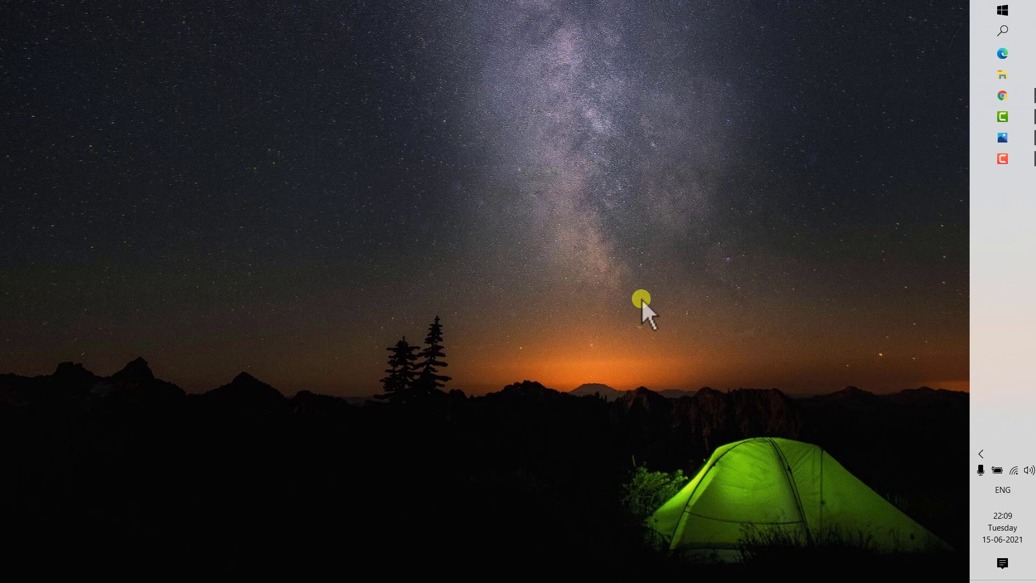
# View the 'Generic Device detected.png' screenshot in Photos, then minimize Photos.
pyautogui.click(1009, 140)
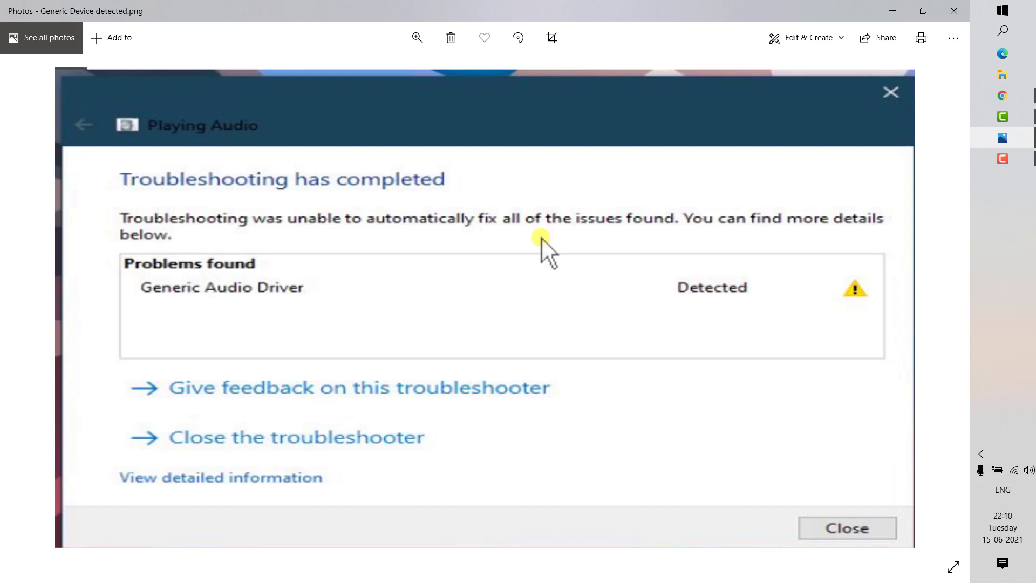
pyautogui.click(902, 14)
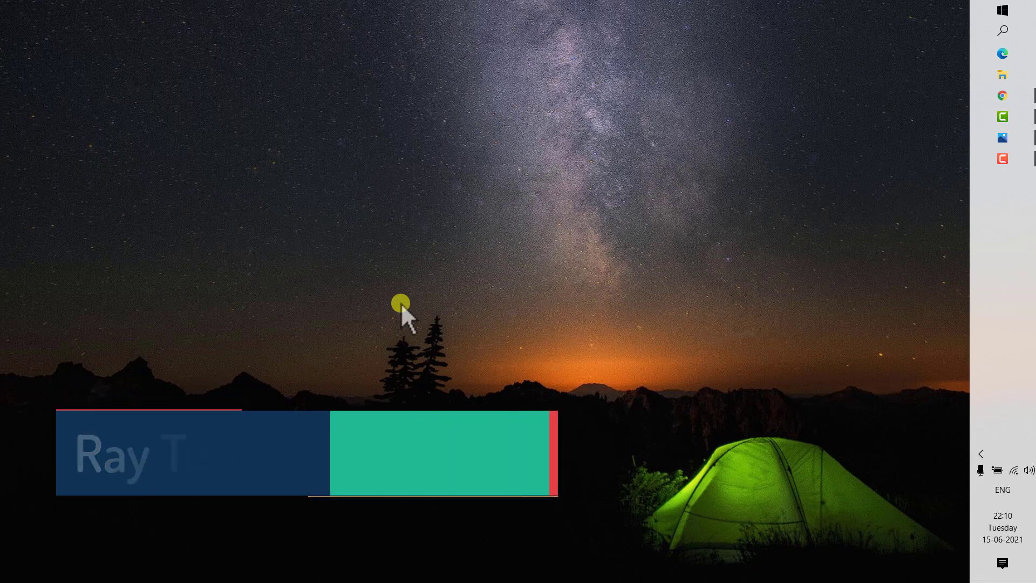
# Open the Run box from Windows search and run services.msc to launch the Services console.
pyautogui.click(998, 31)
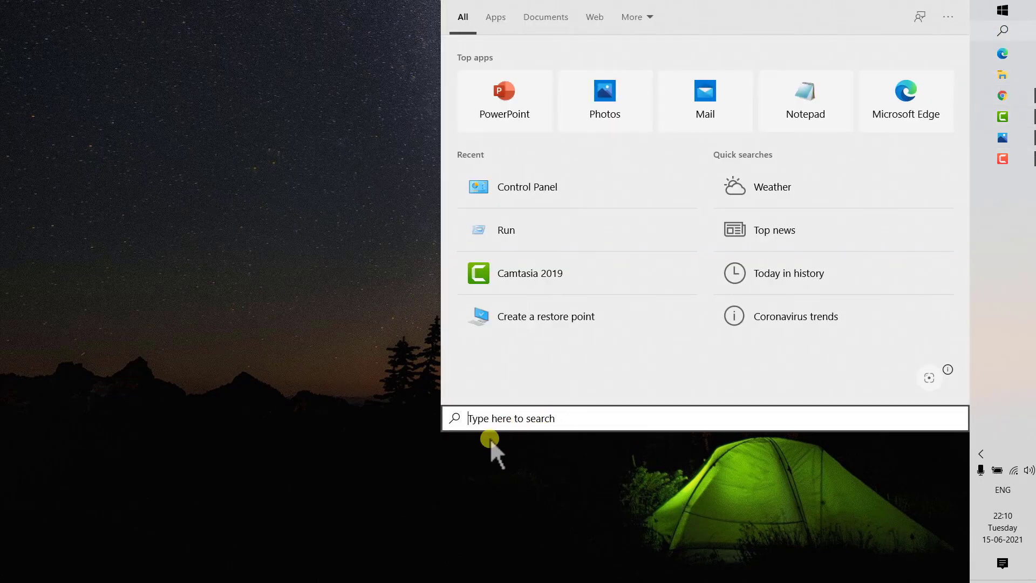
pyautogui.write('rubn')
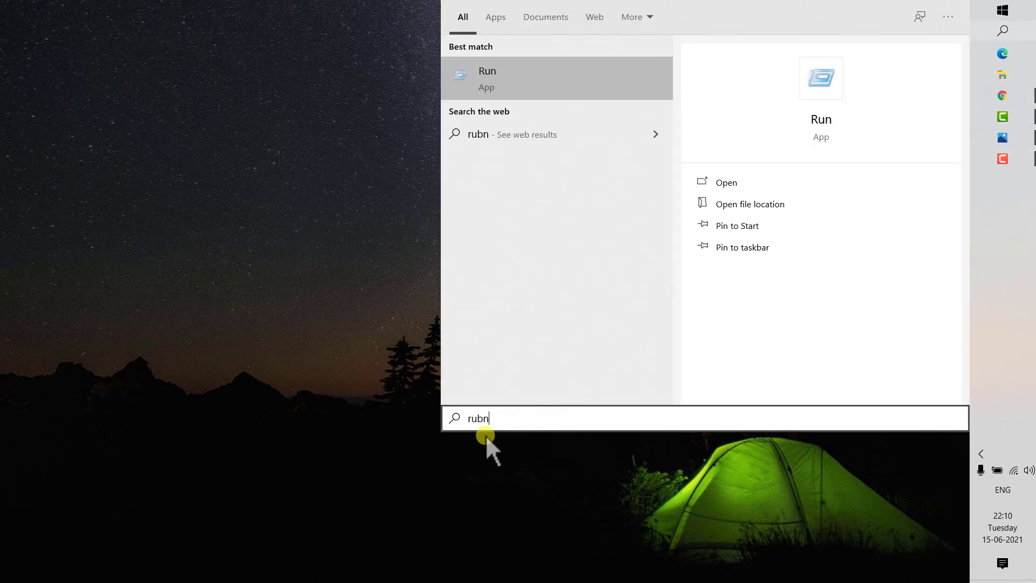
pyautogui.click(828, 129)
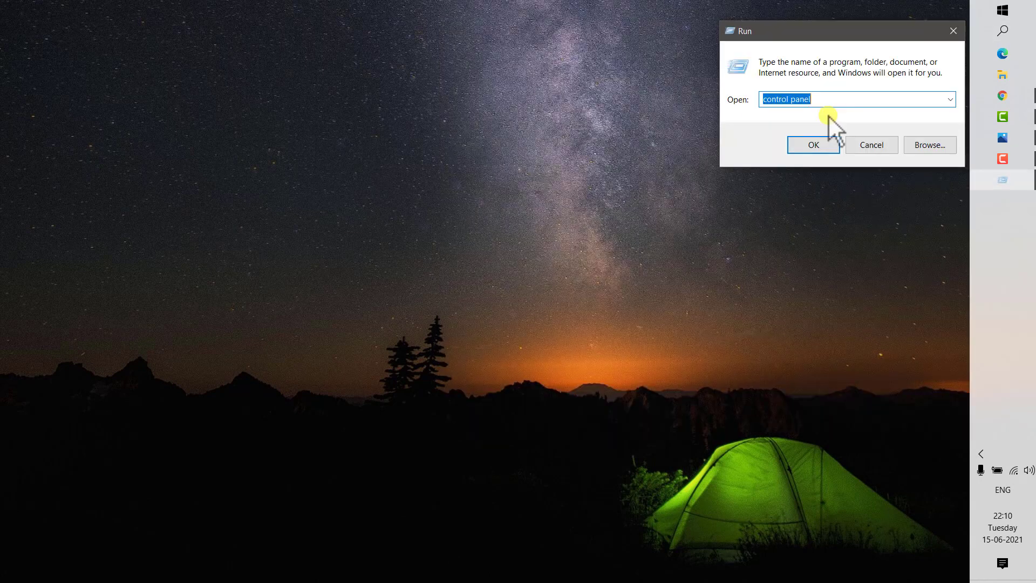
pyautogui.write('services')
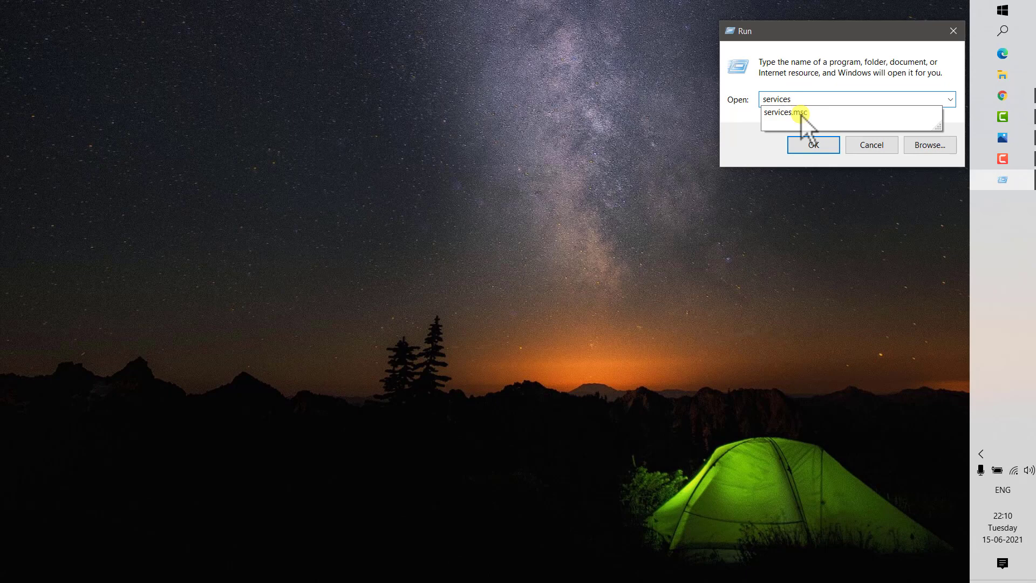
pyautogui.press('Down')
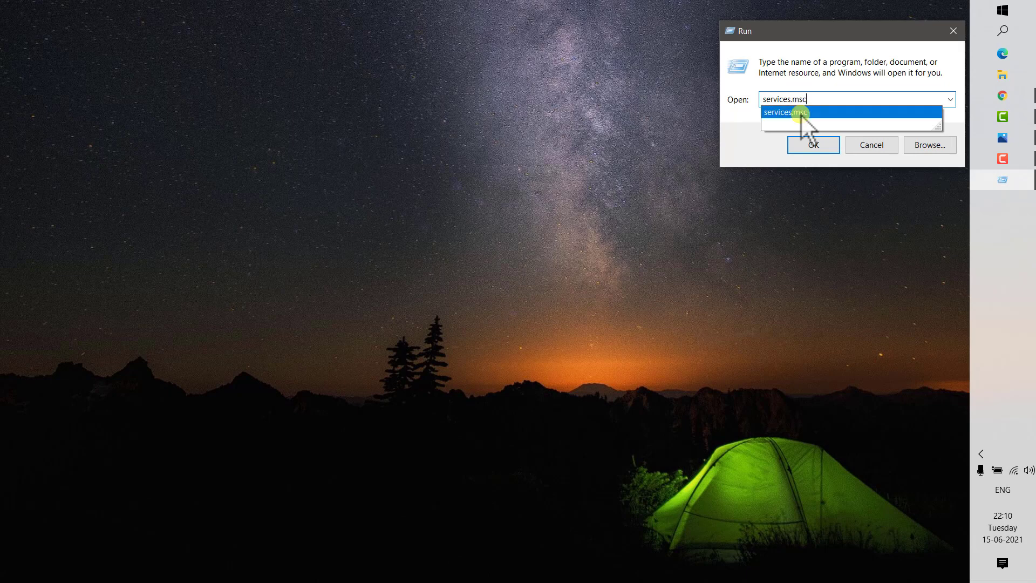
pyautogui.press('Return')
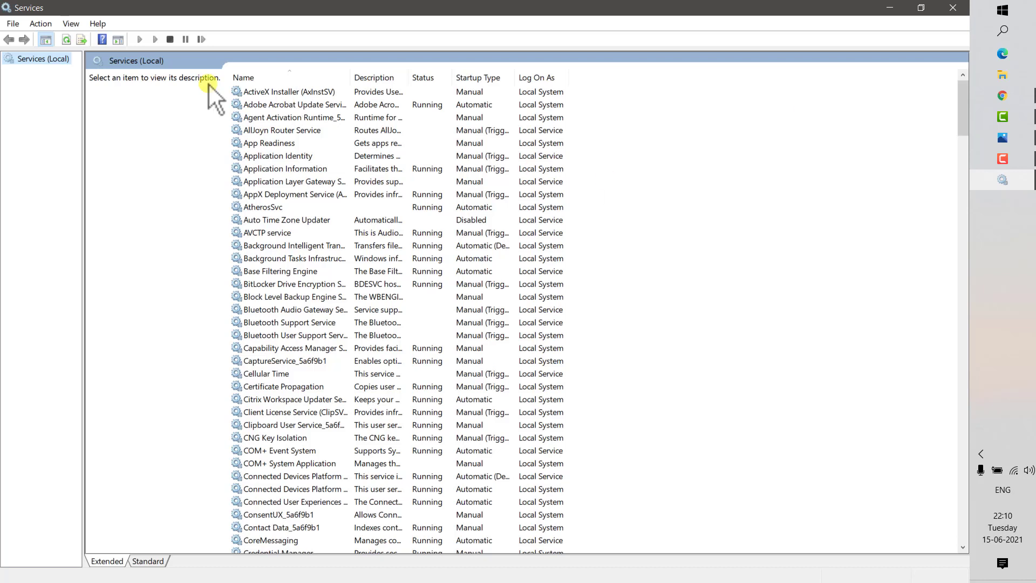
# Jump to the Windows Audio service in the services list by typing 'win'.
pyautogui.click(305, 207)
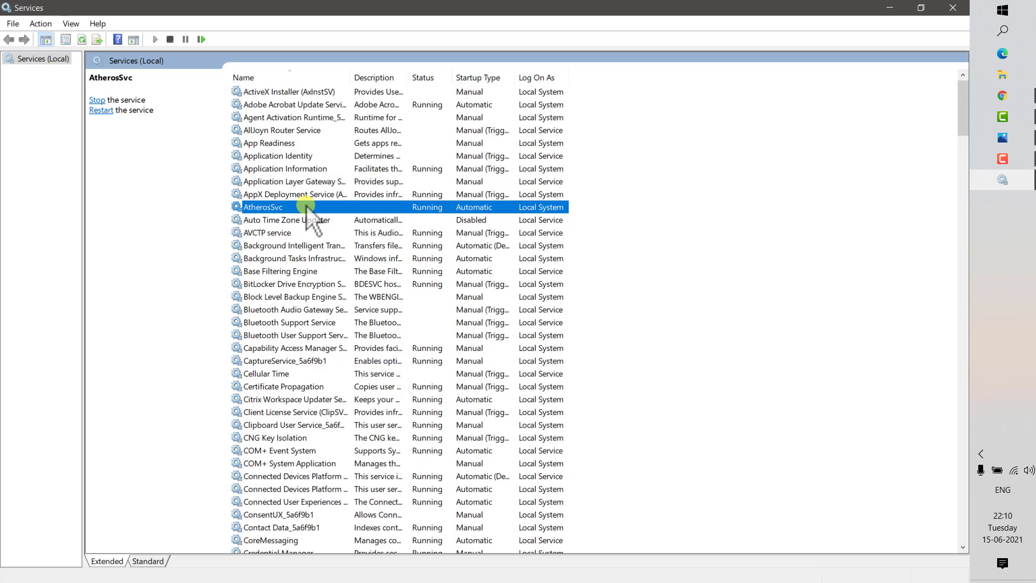
pyautogui.write('win')
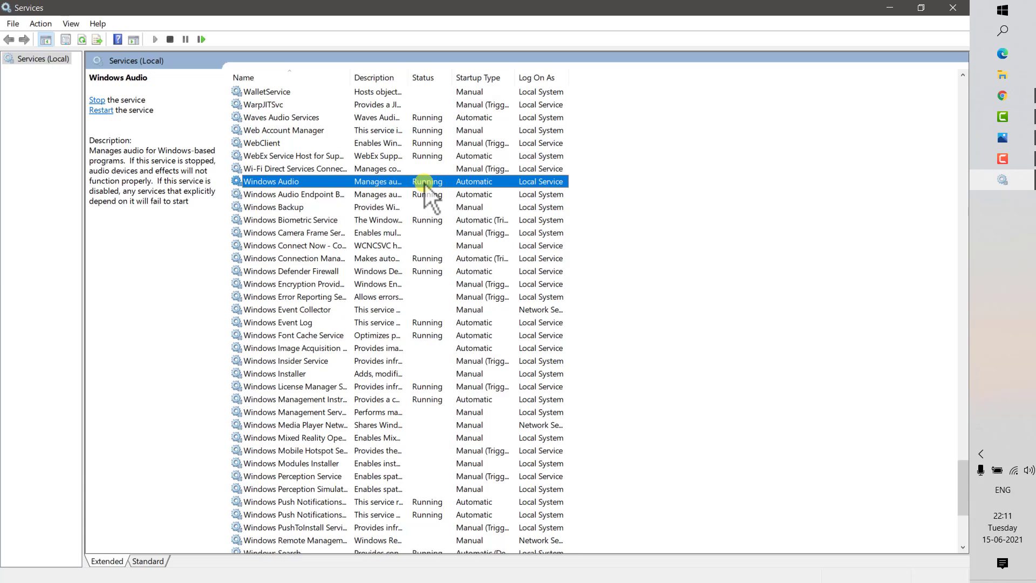
# Set the Windows Audio service's startup type to Automatic, then close its properties and Services.
pyautogui.rightClick(293, 184)
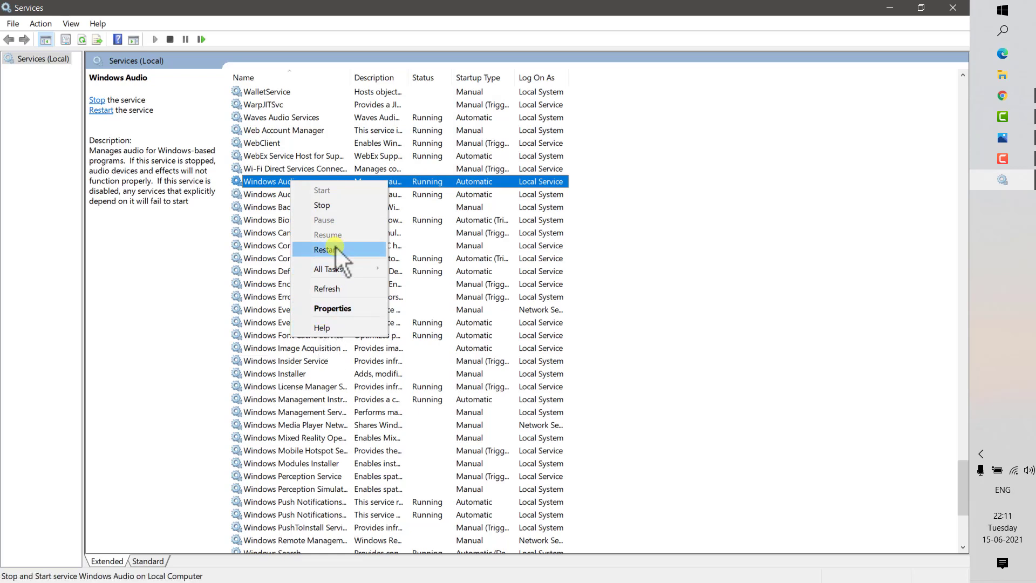
pyautogui.click(347, 309)
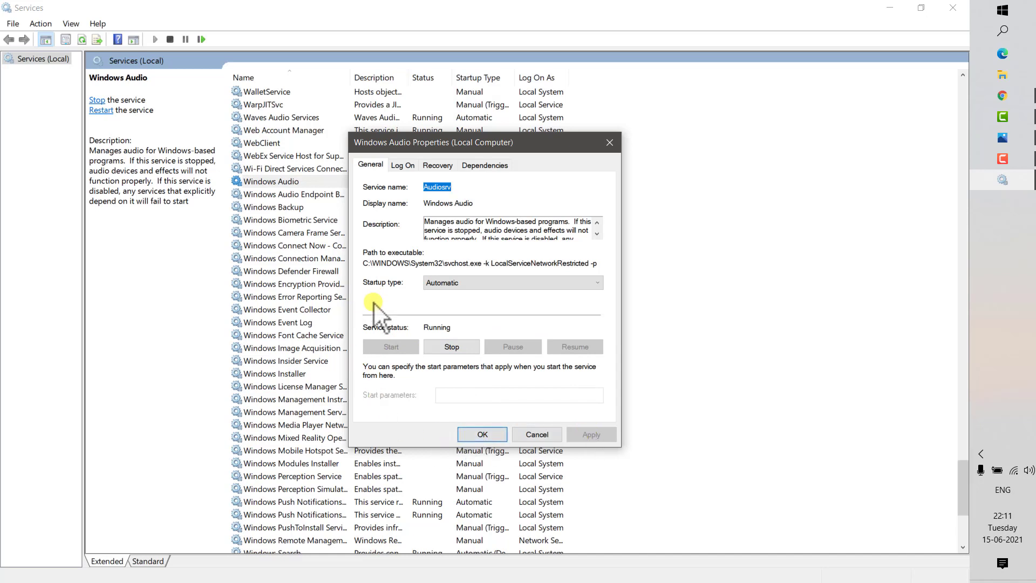
pyautogui.click(493, 285)
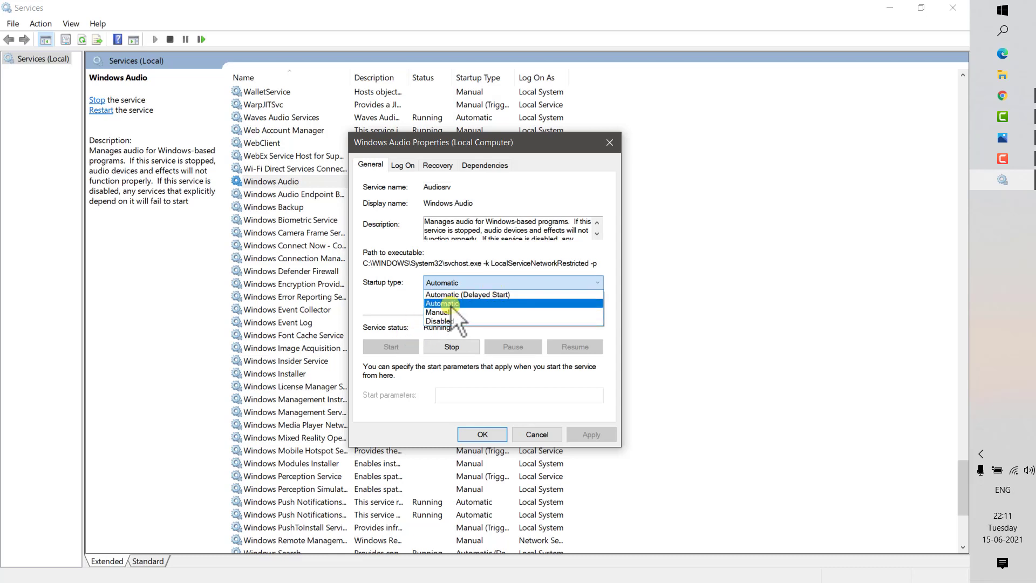
pyautogui.click(373, 313)
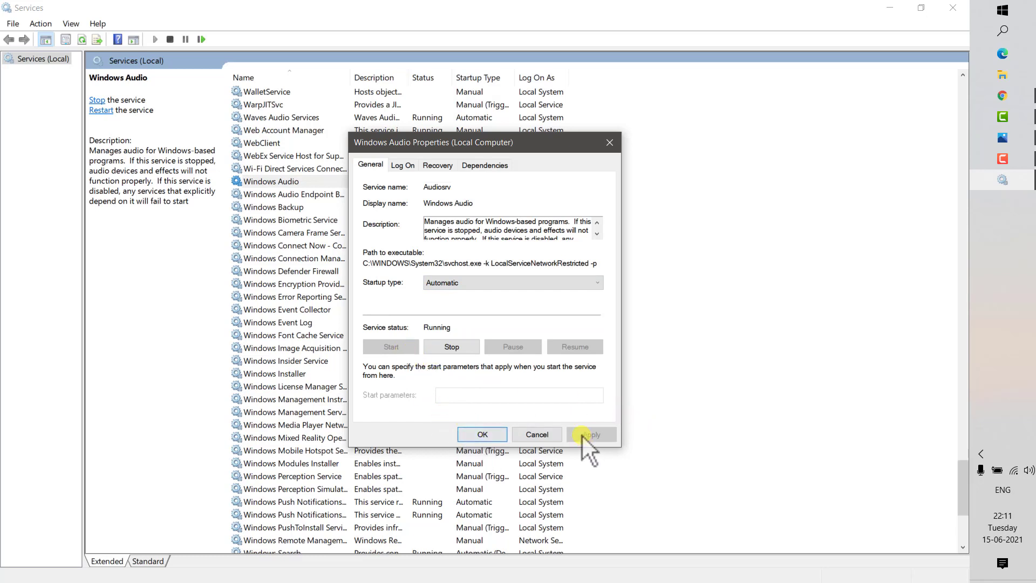
pyautogui.click(609, 142)
pyautogui.click(952, 7)
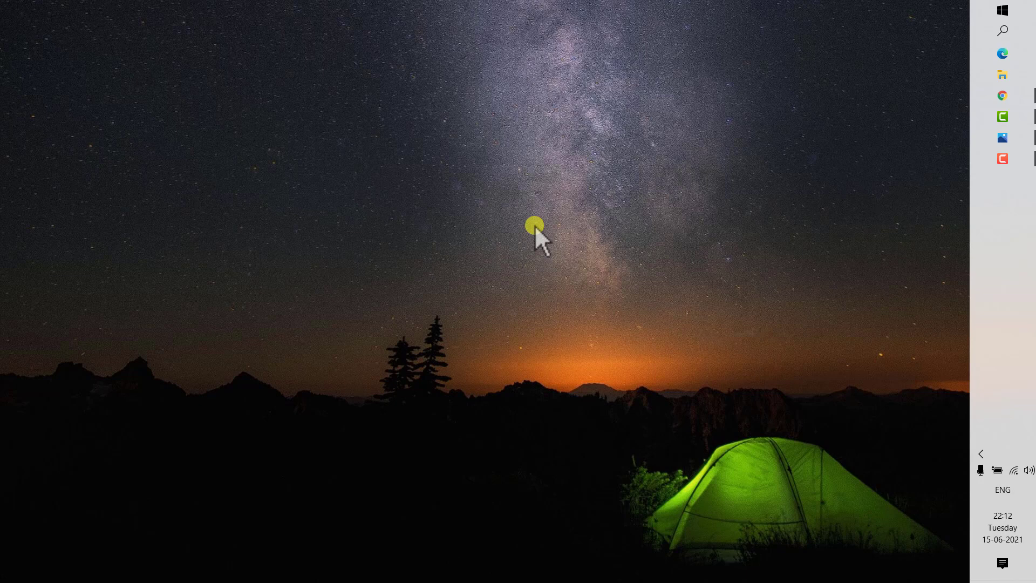
pyautogui.rightClick(1001, 7)
# Open Device Manager maximized and expand Sound, video and game controllers.
pyautogui.click(917, 126)
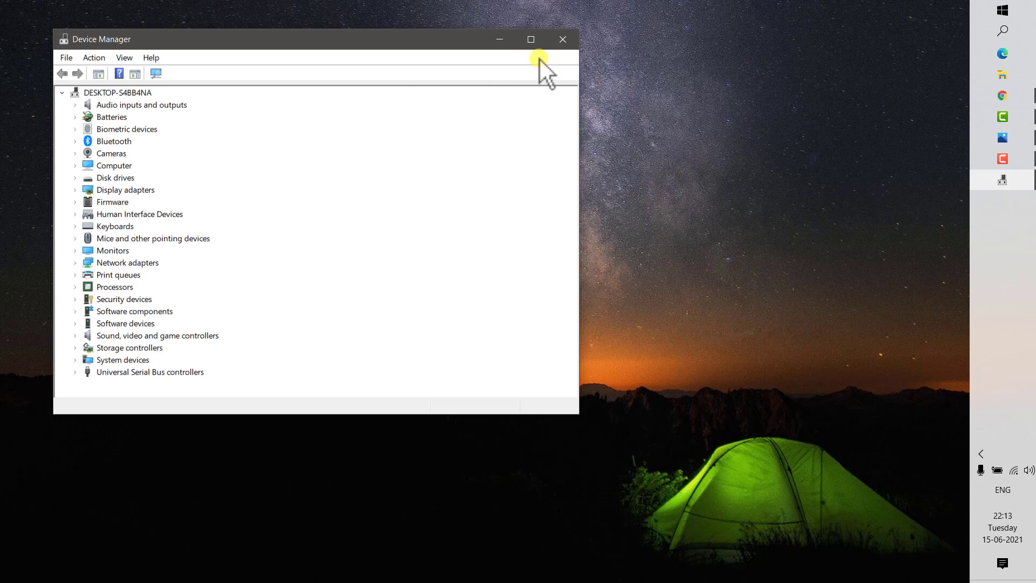
pyautogui.click(531, 39)
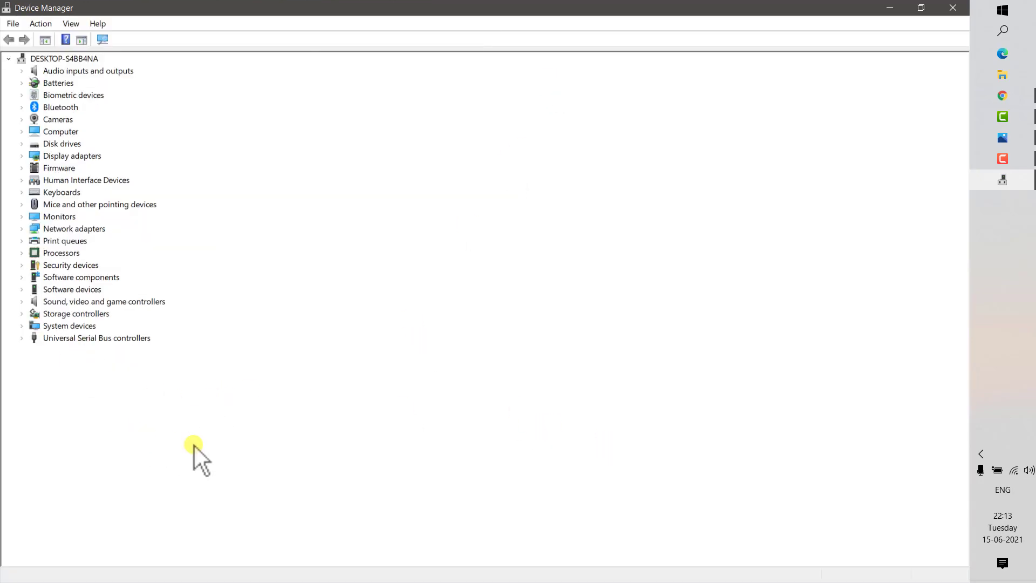
pyautogui.click(22, 302)
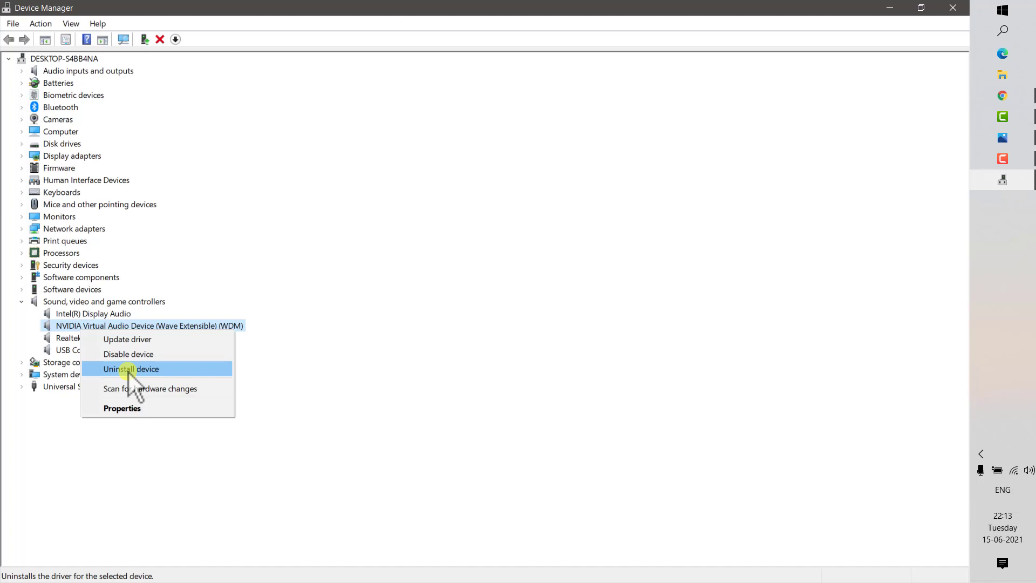
# Dismiss the NVIDIA Virtual Audio Device's menu without changes and close Device Manager.
pyautogui.click(132, 339)
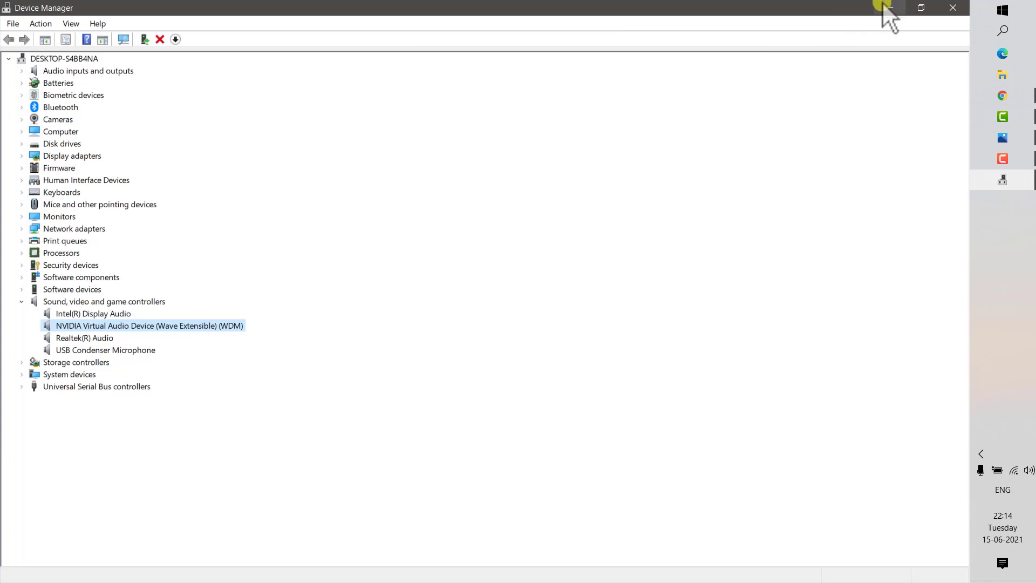
pyautogui.click(953, 9)
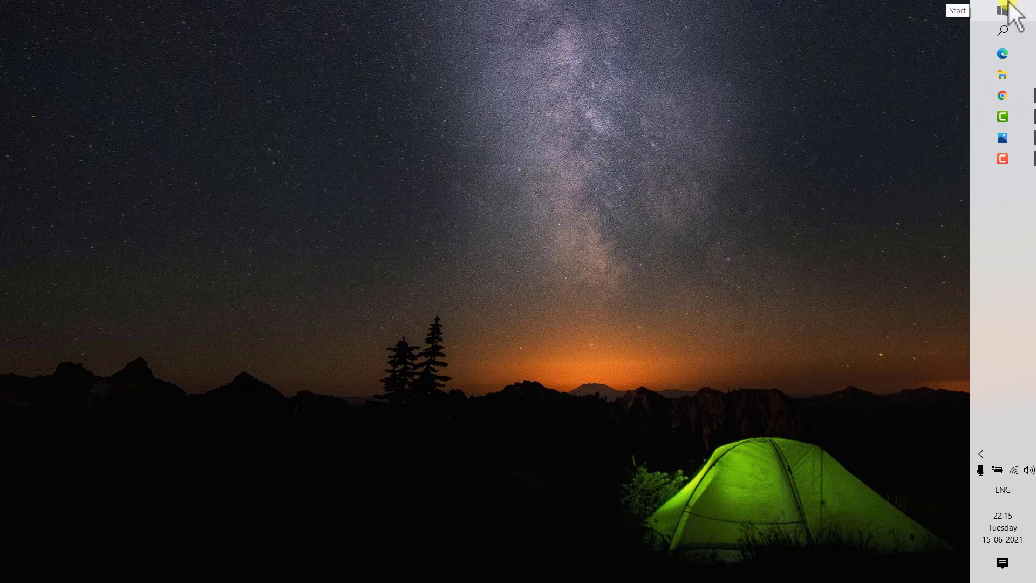
# Search 'control' to open Control Panel and go to Hardware and Sound.
pyautogui.click(1003, 30)
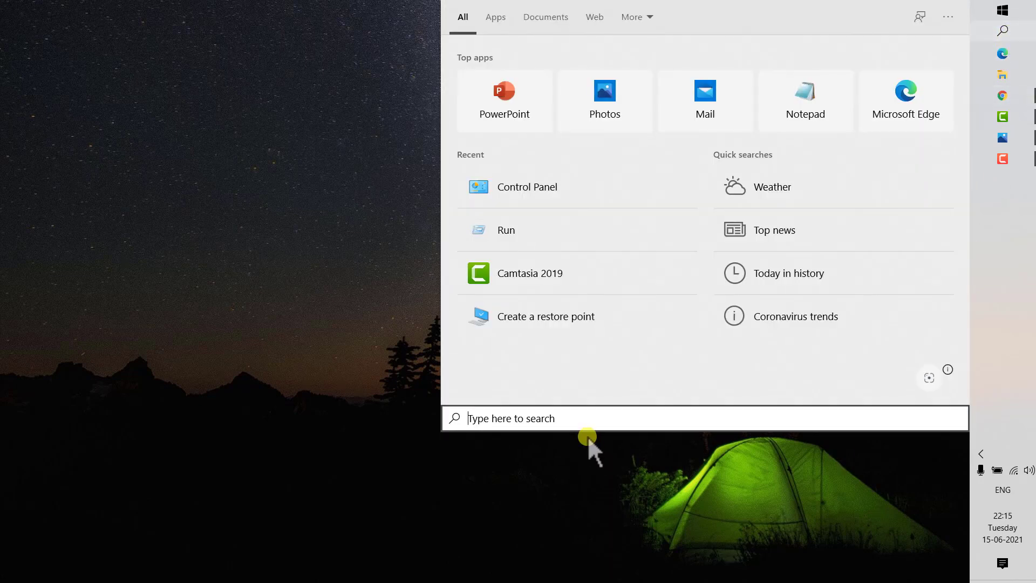
pyautogui.write('control')
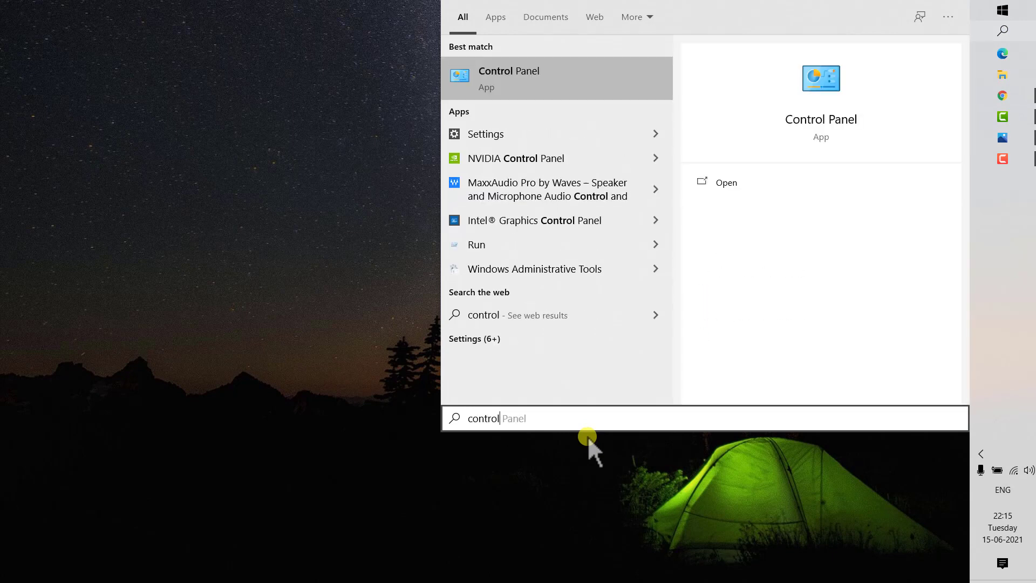
pyautogui.click(818, 127)
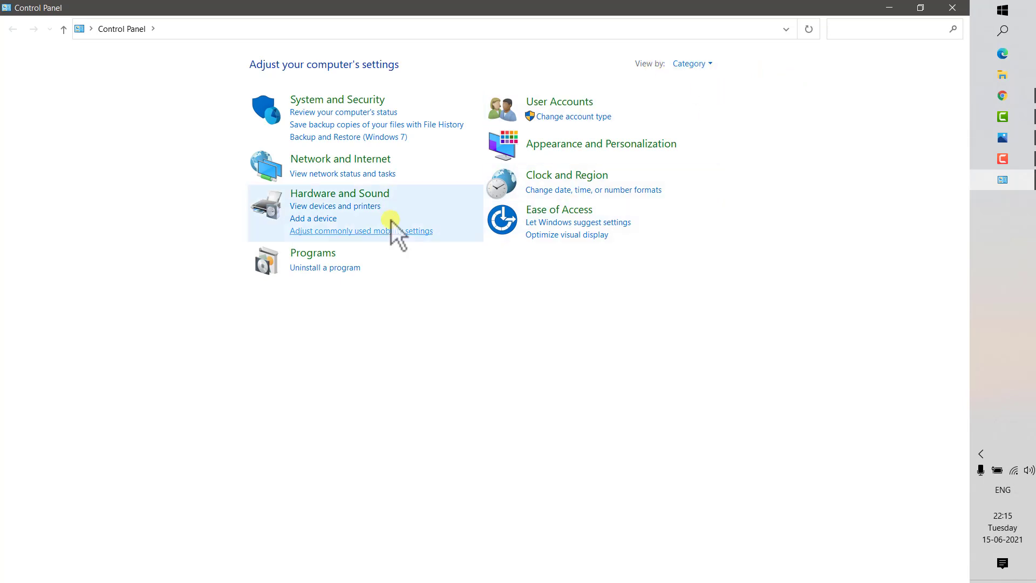
pyautogui.click(340, 194)
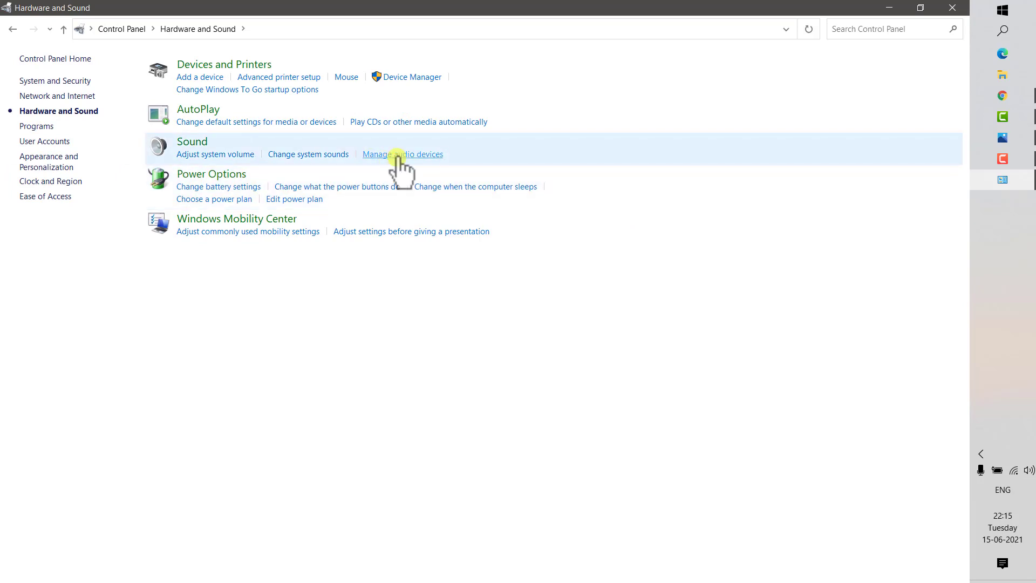
# Open the Speakers/Headphones properties on the Advanced tab to check the 24 bit, 48000 Hz format.
pyautogui.click(399, 157)
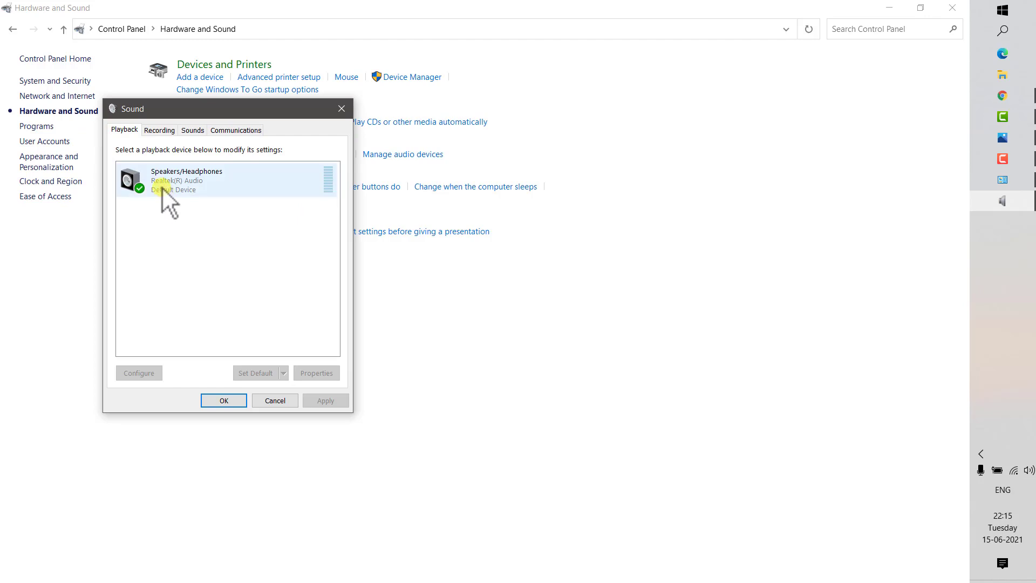
pyautogui.rightClick(191, 177)
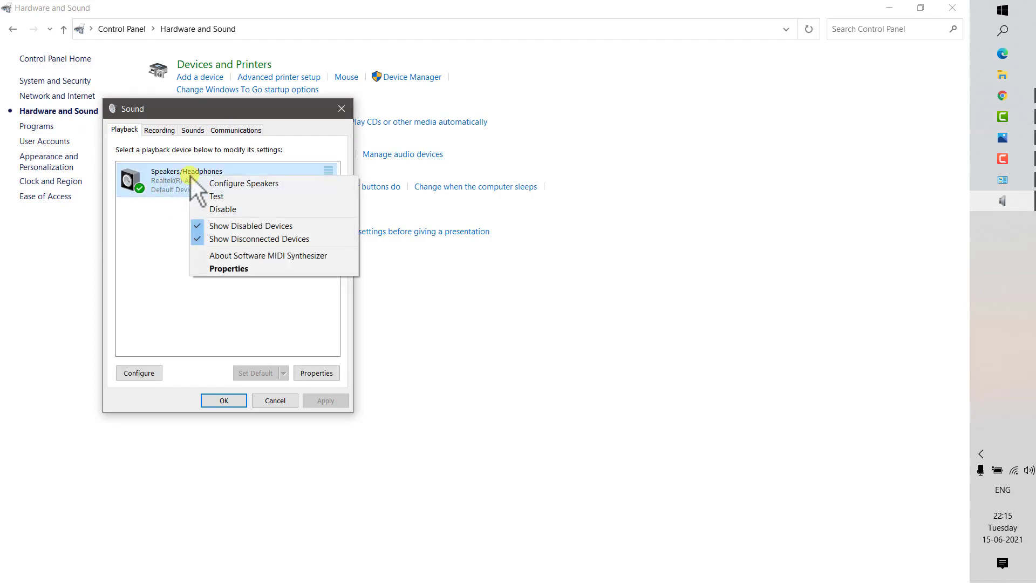
pyautogui.click(244, 269)
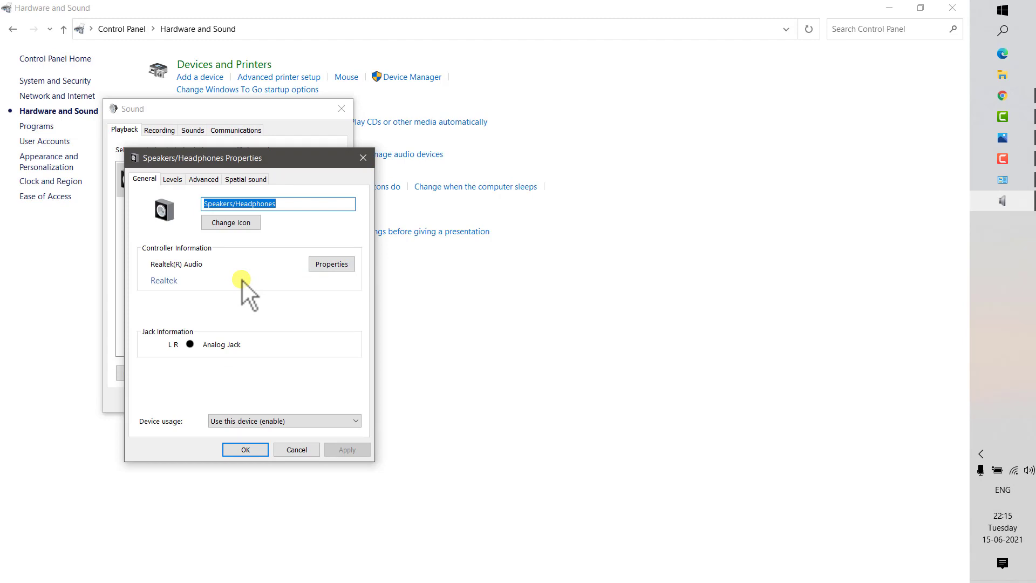
pyautogui.click(205, 179)
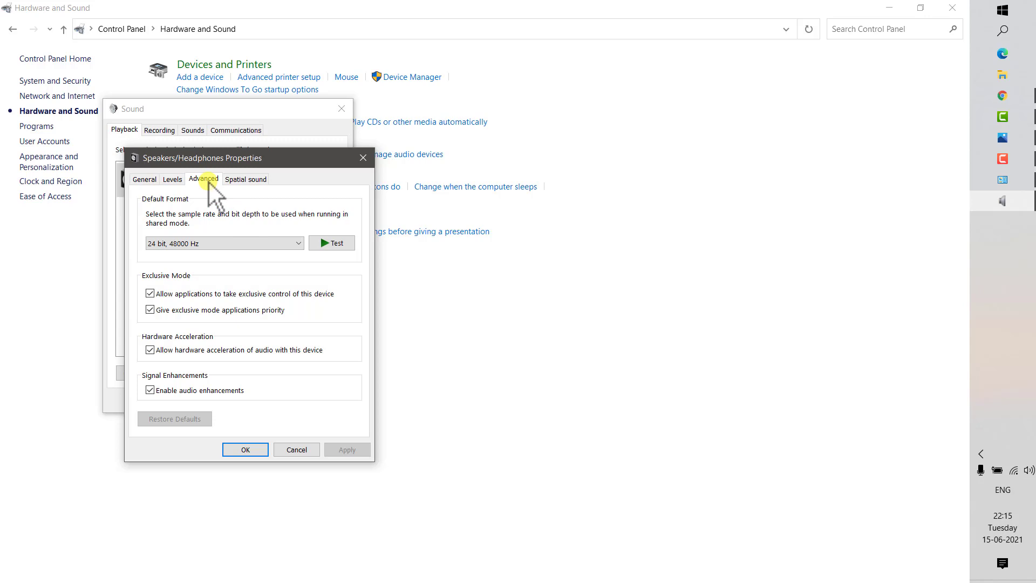
# Confirm the spatial sound format stays Off, then return to the Advanced settings.
pyautogui.click(240, 183)
pyautogui.click(191, 245)
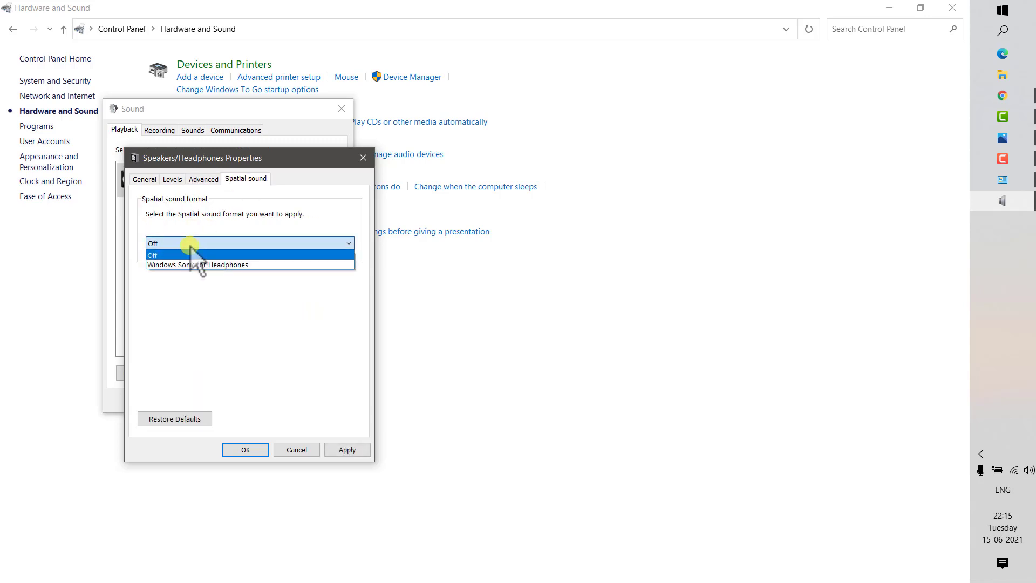
pyautogui.click(206, 179)
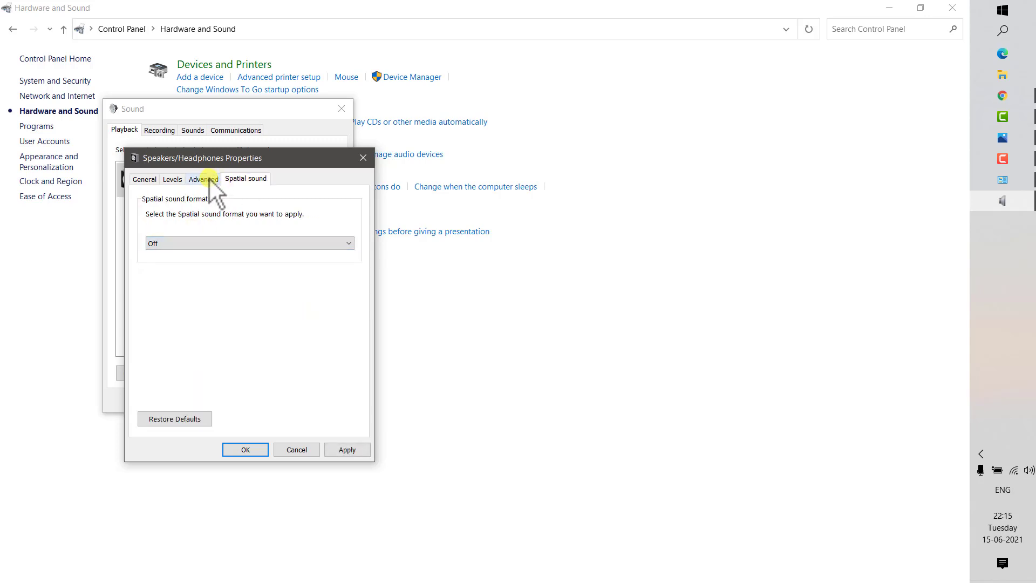
pyautogui.click(209, 180)
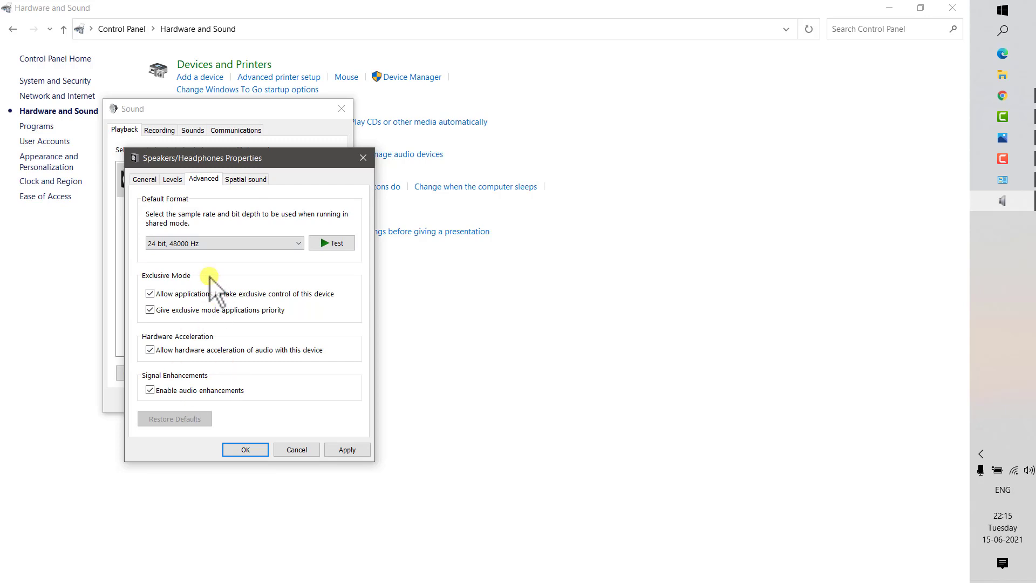